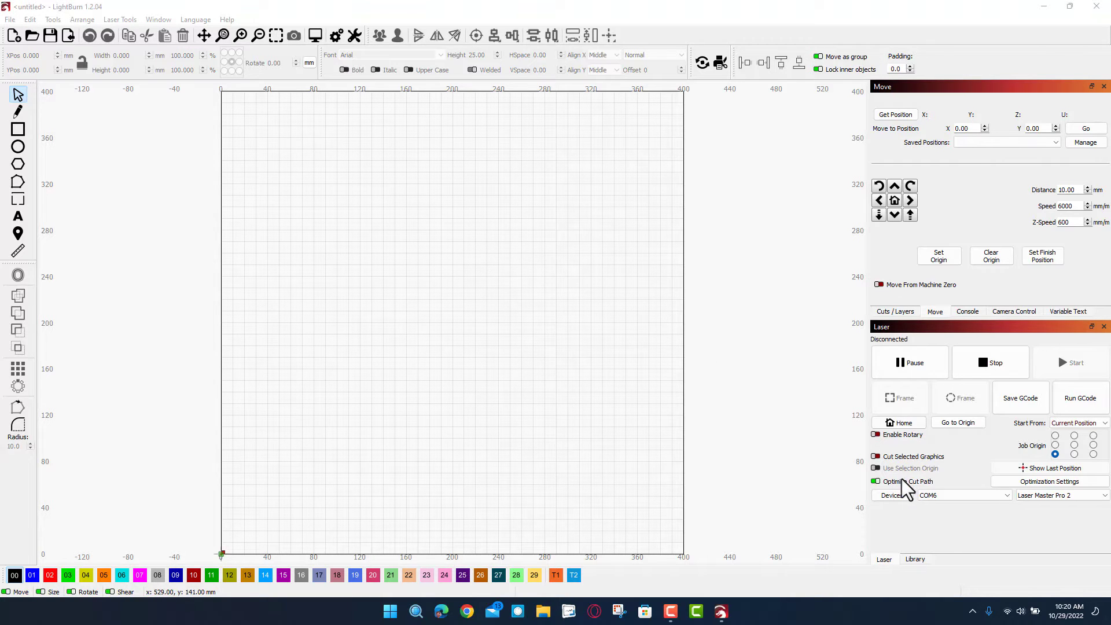
Open the Devices dialog from the Laser panel to see the four saved lasers
{"action": "left_click", "coordinate": [893, 496]}
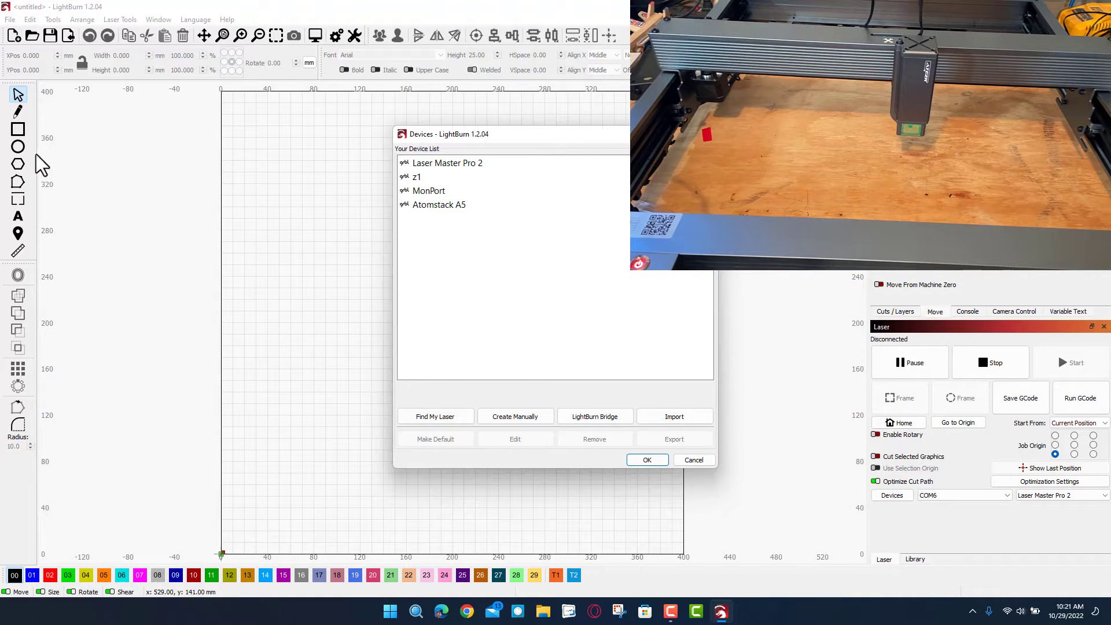
Scan for the connected laser and add it as 'ATEZR p10' with a 430 x 430 mm area and front-left origin
{"action": "left_click", "coordinate": [438, 417]}
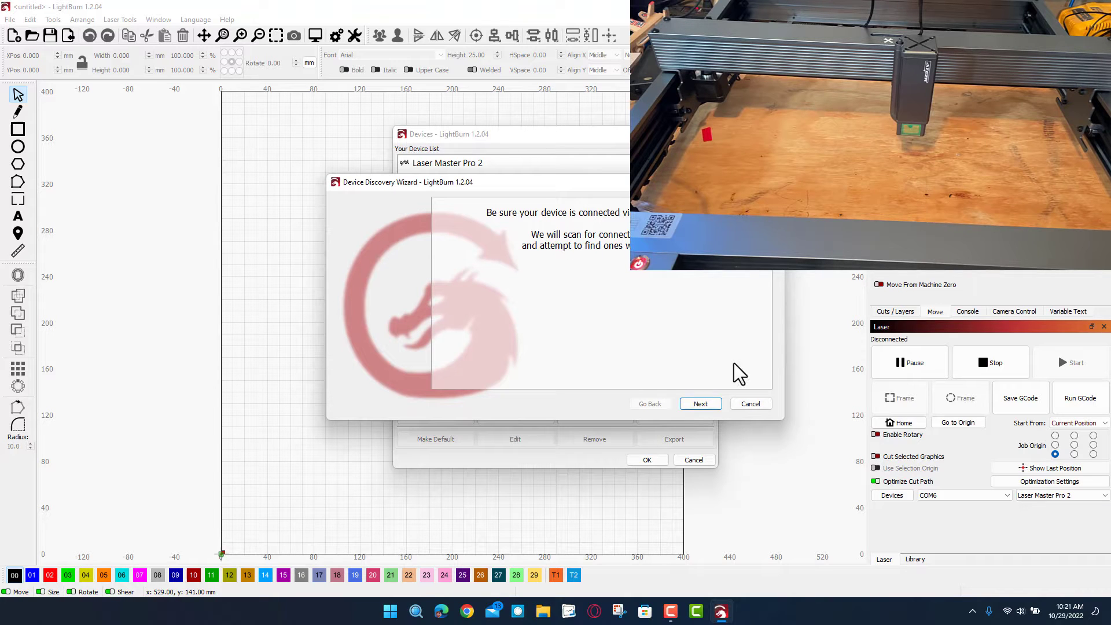
{"action": "left_click", "coordinate": [702, 404]}
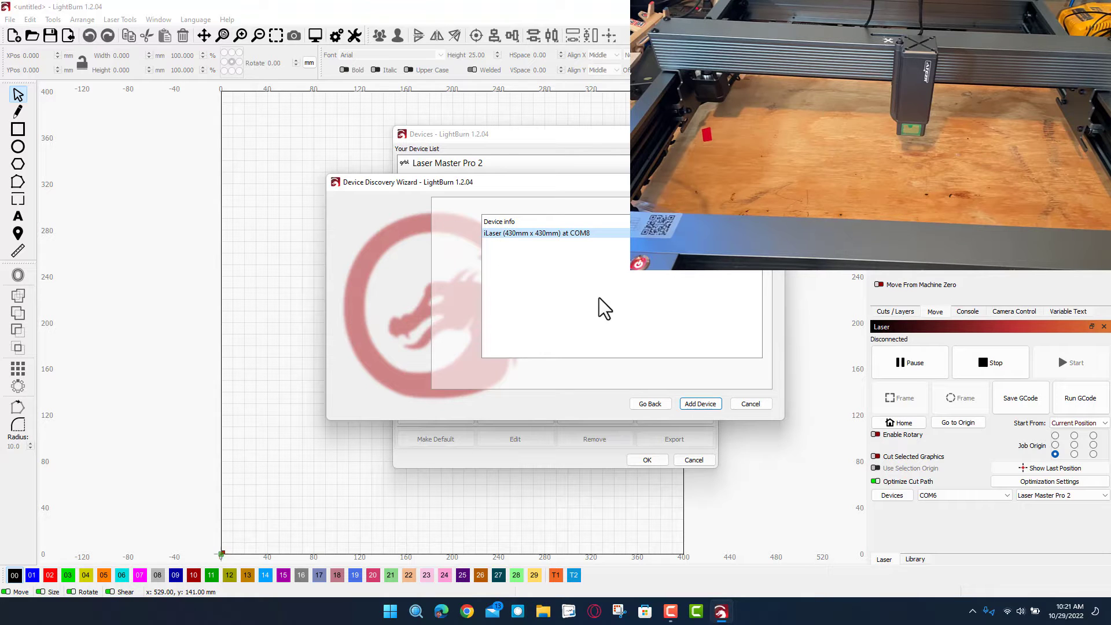
{"action": "left_click", "coordinate": [700, 405]}
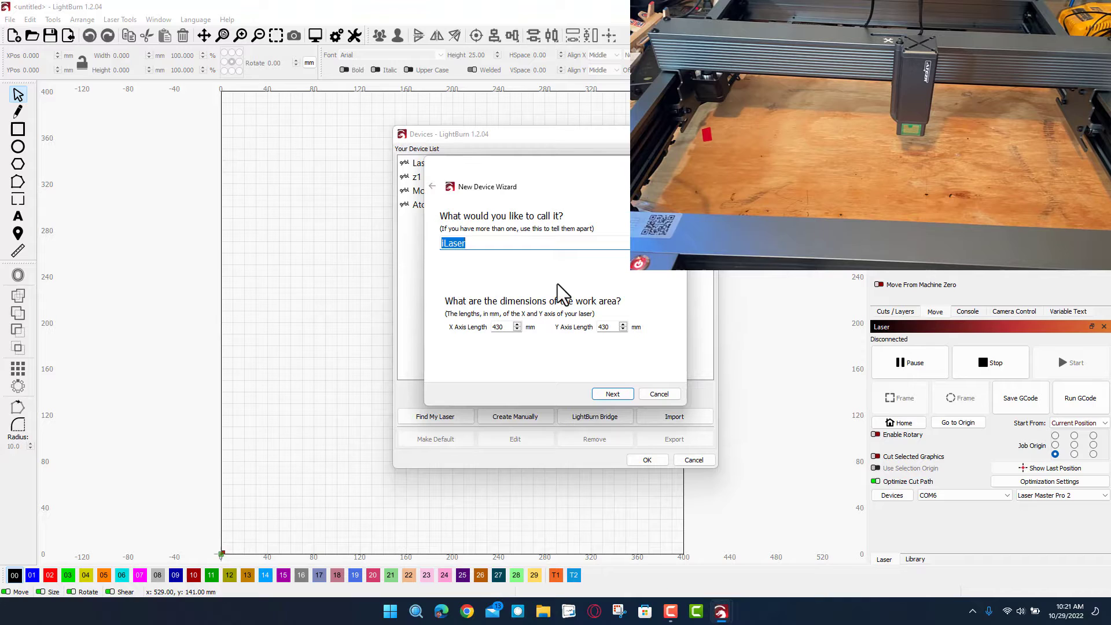
{"action": "type", "text": "ATEZR p"}
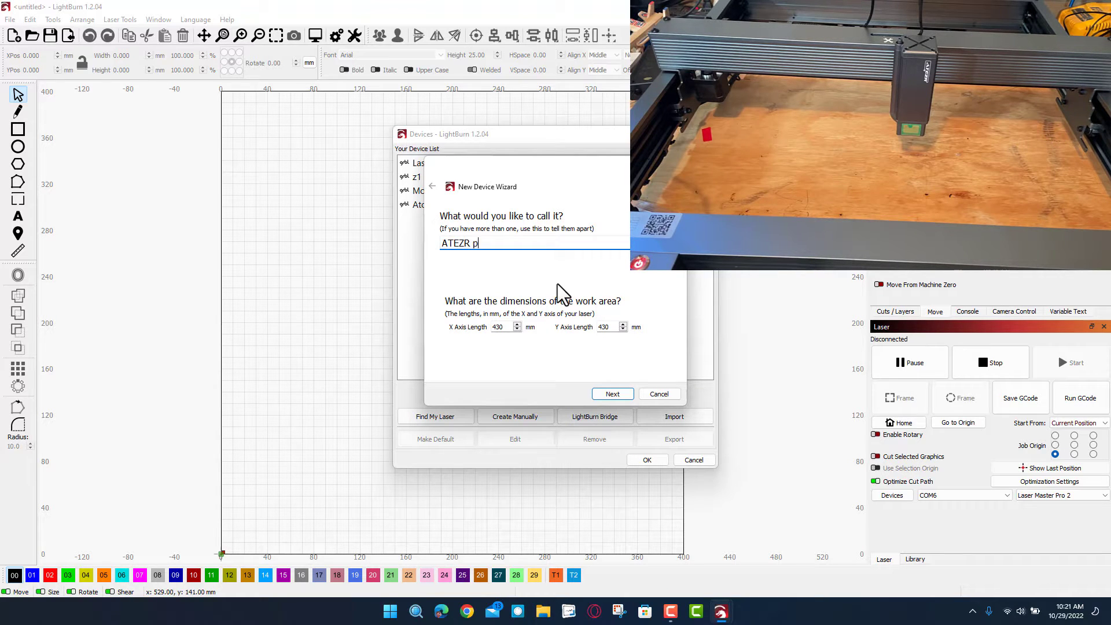
{"action": "type", "text": "10"}
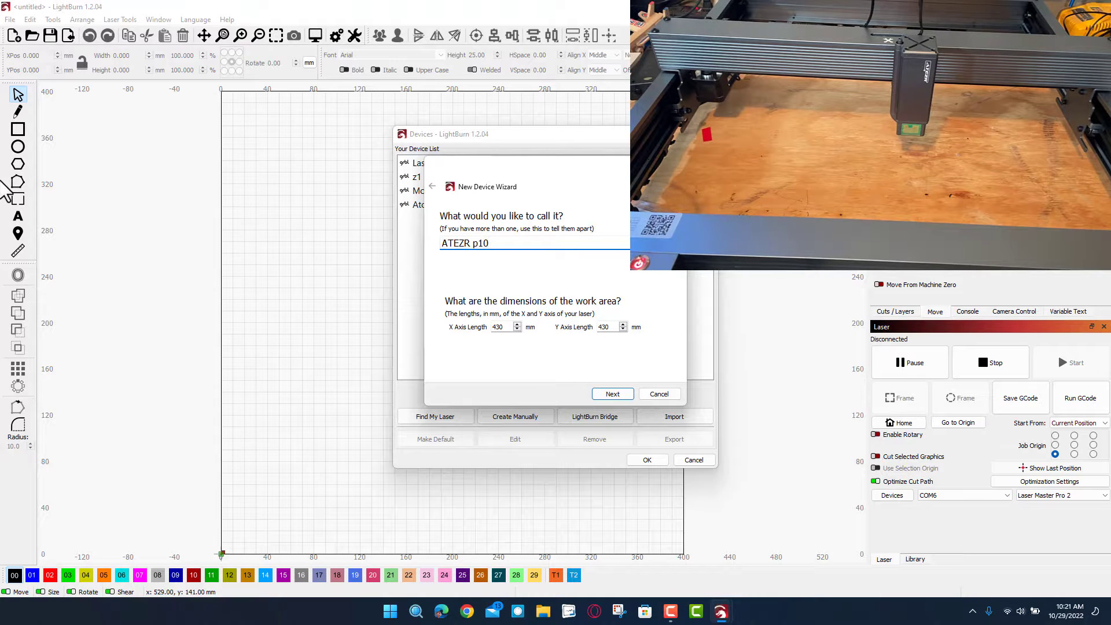
{"action": "left_click", "coordinate": [613, 394]}
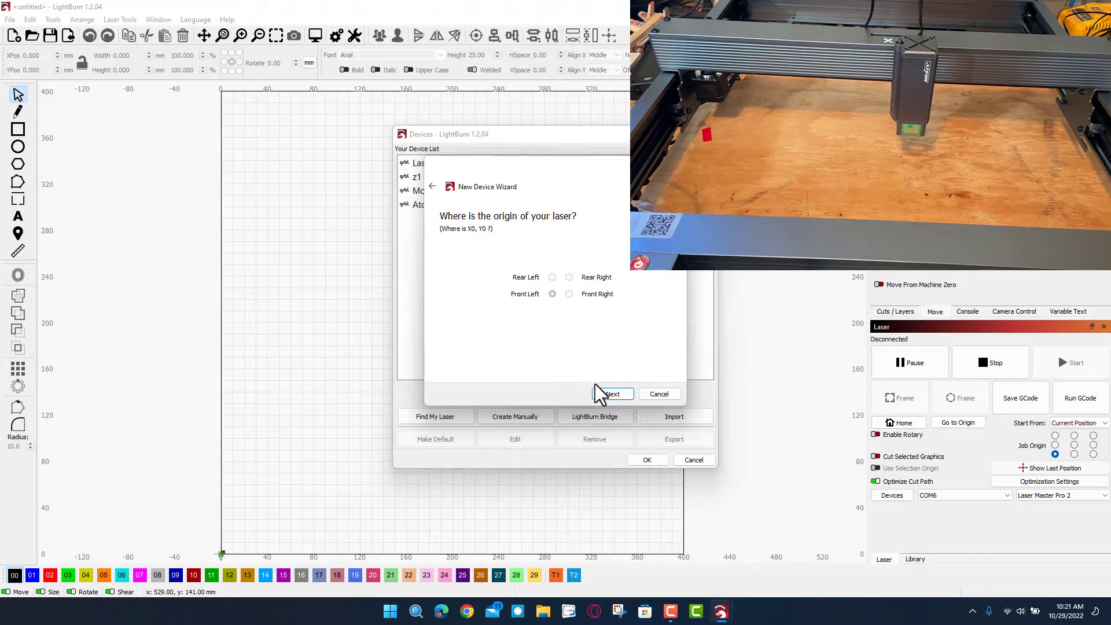
{"action": "left_click", "coordinate": [614, 394]}
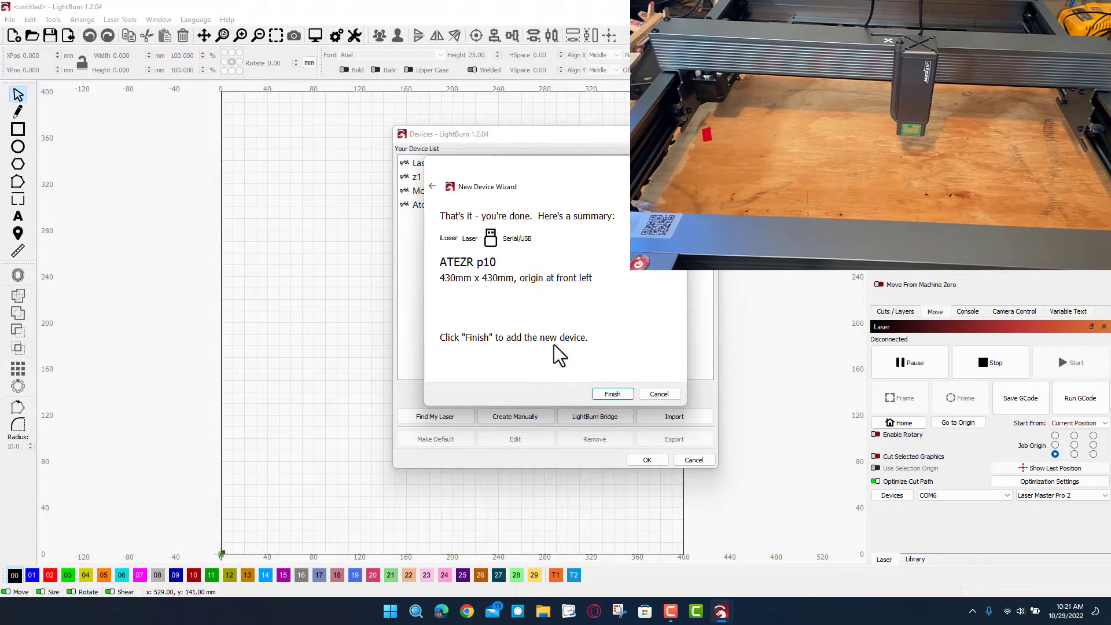
Finish adding ATEZR p10, then edit it to use a GRBL controller over Serial/USB
{"action": "left_click", "coordinate": [613, 395]}
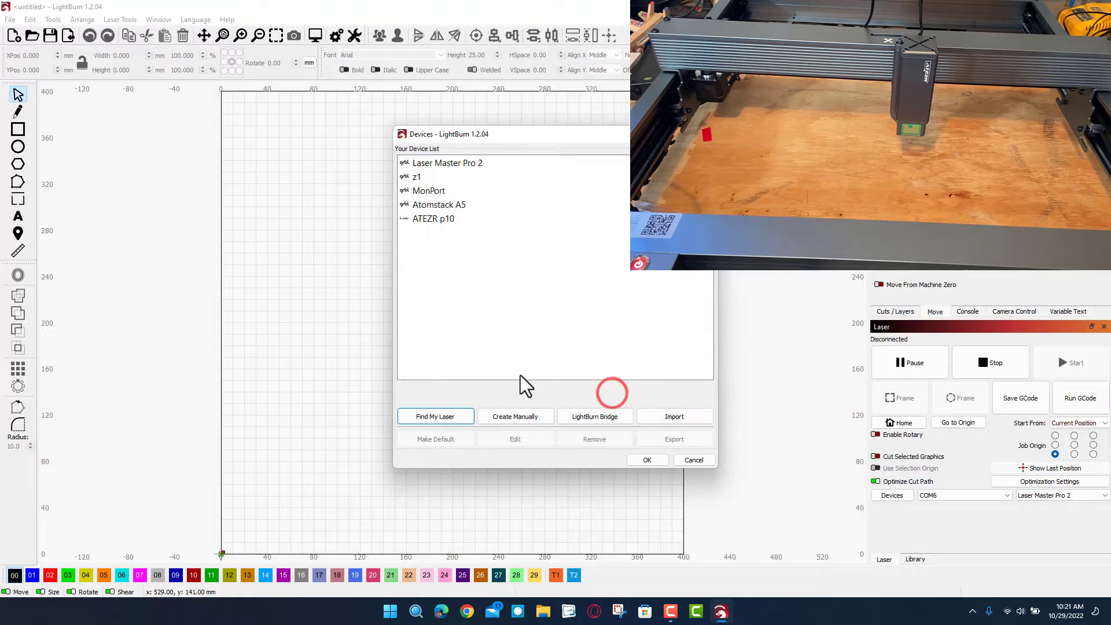
{"action": "left_click", "coordinate": [444, 219]}
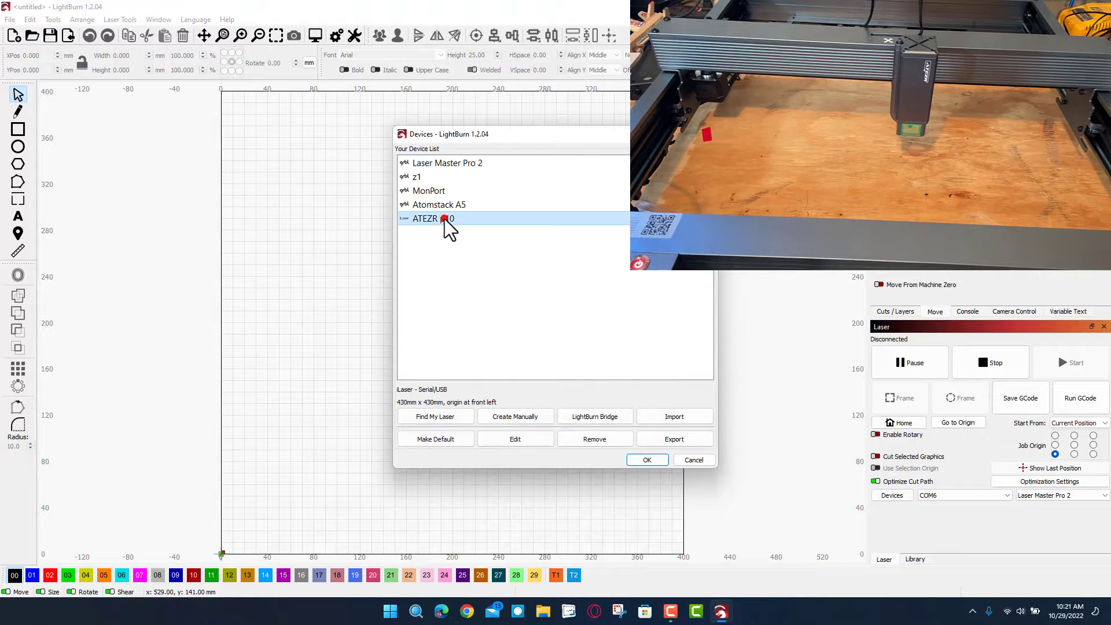
{"action": "left_click", "coordinate": [515, 440]}
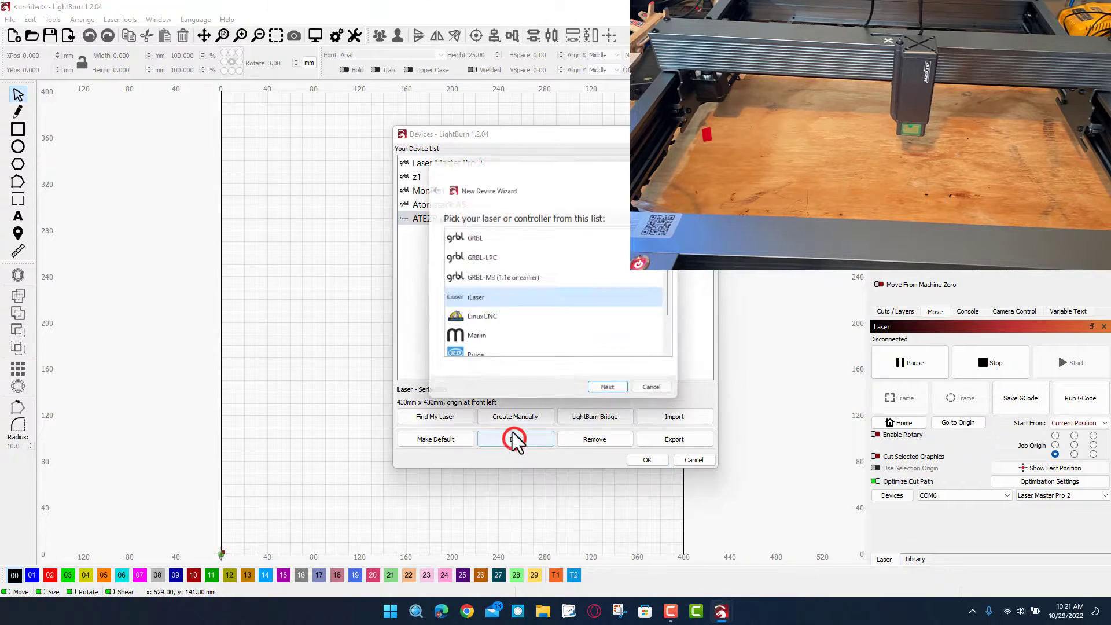
{"action": "left_click", "coordinate": [480, 239]}
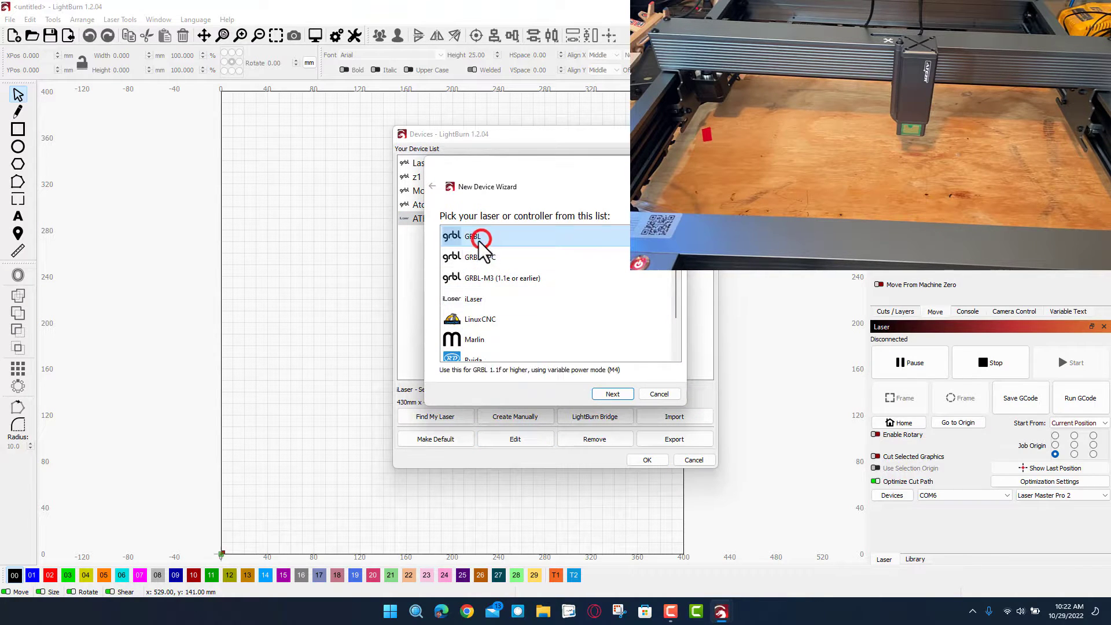
{"action": "left_click", "coordinate": [611, 393]}
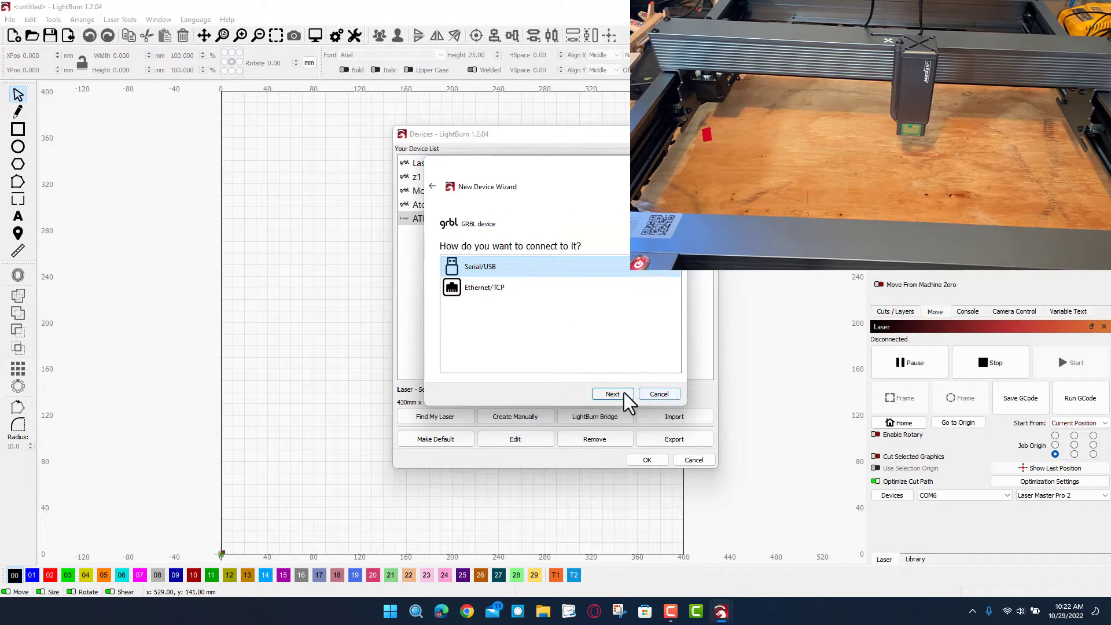
{"action": "left_click", "coordinate": [620, 393]}
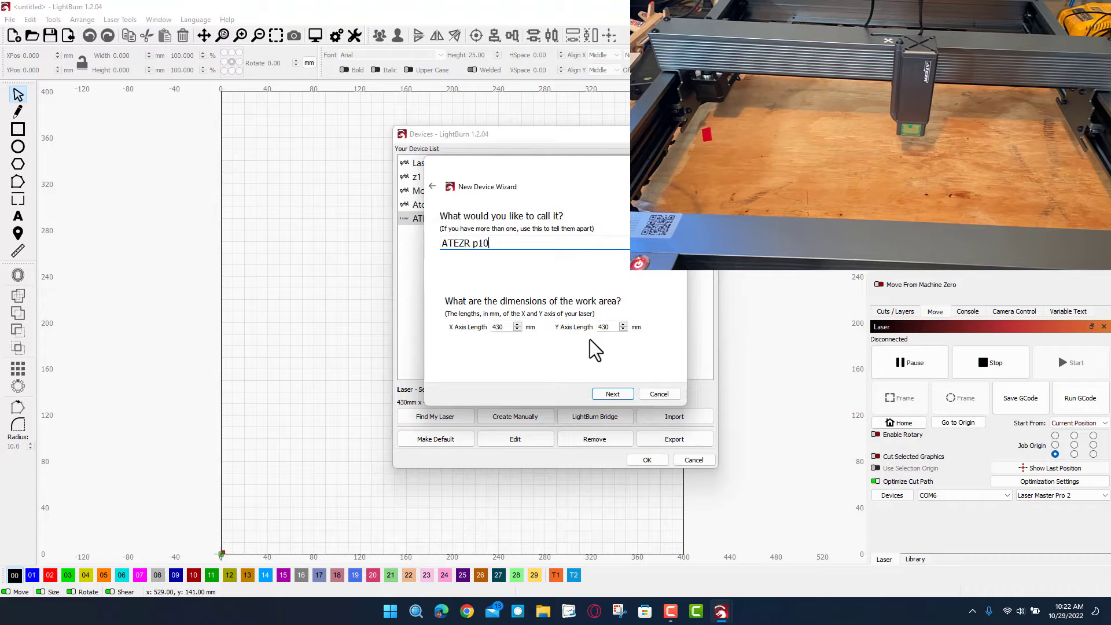
Keep the 430 mm area, front-left origin and startup homing, save, and make ATEZR p10 the active laser
{"action": "left_click", "coordinate": [611, 394]}
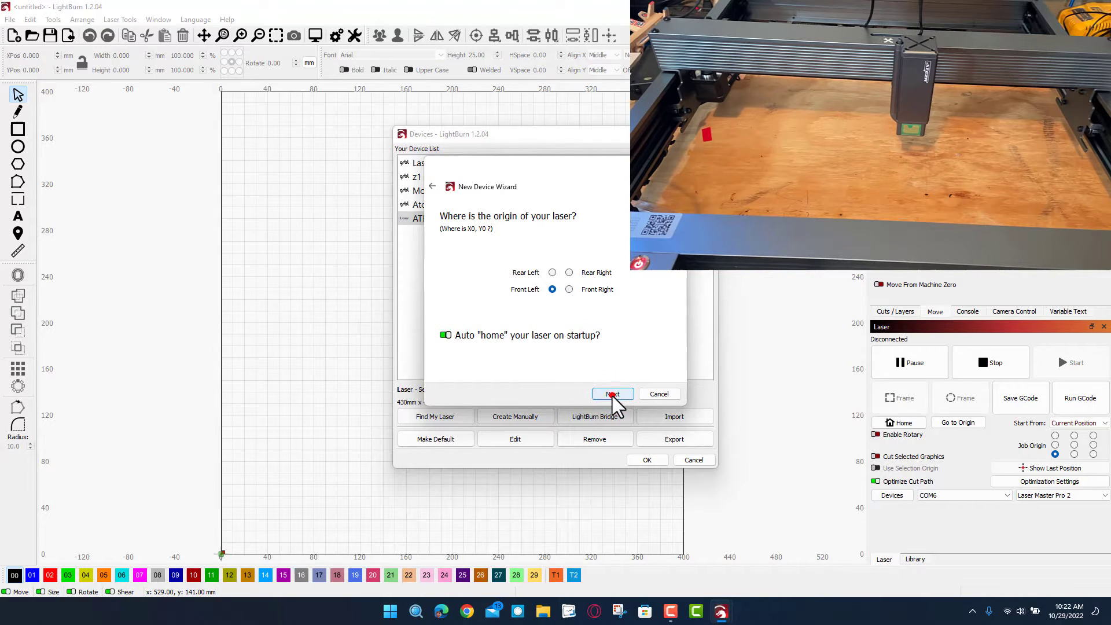
{"action": "left_click", "coordinate": [613, 394]}
{"action": "left_click", "coordinate": [613, 393]}
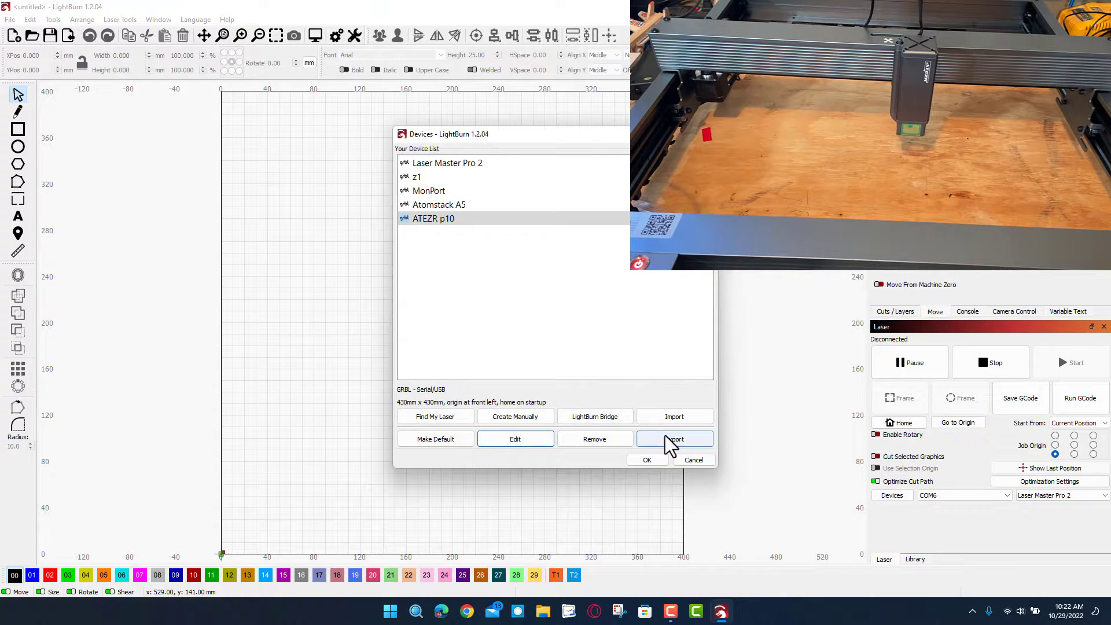
{"action": "left_click", "coordinate": [650, 461]}
{"action": "left_click", "coordinate": [1065, 494]}
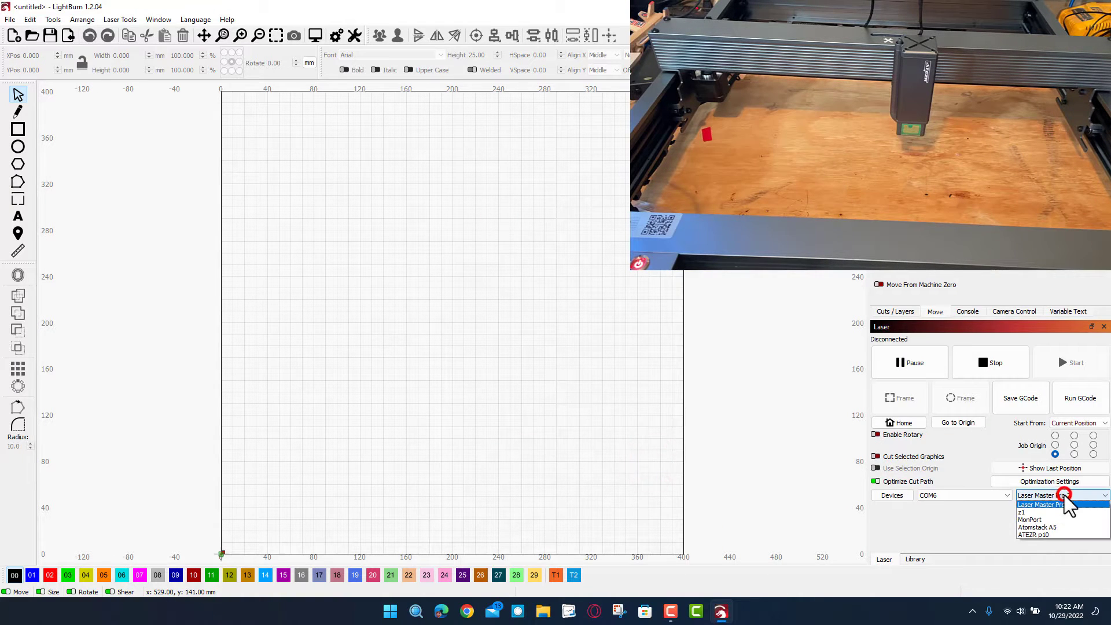
{"action": "left_click", "coordinate": [1047, 536]}
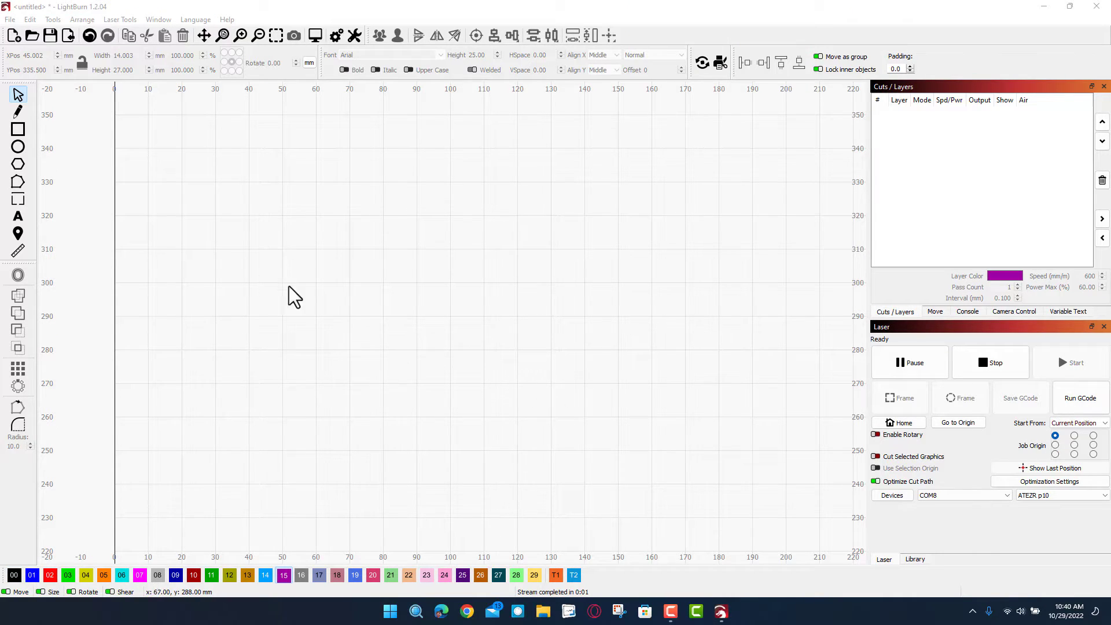
Draw a tall narrow rectangle and a small ellipse at its lower right
{"action": "left_click", "coordinate": [18, 129]}
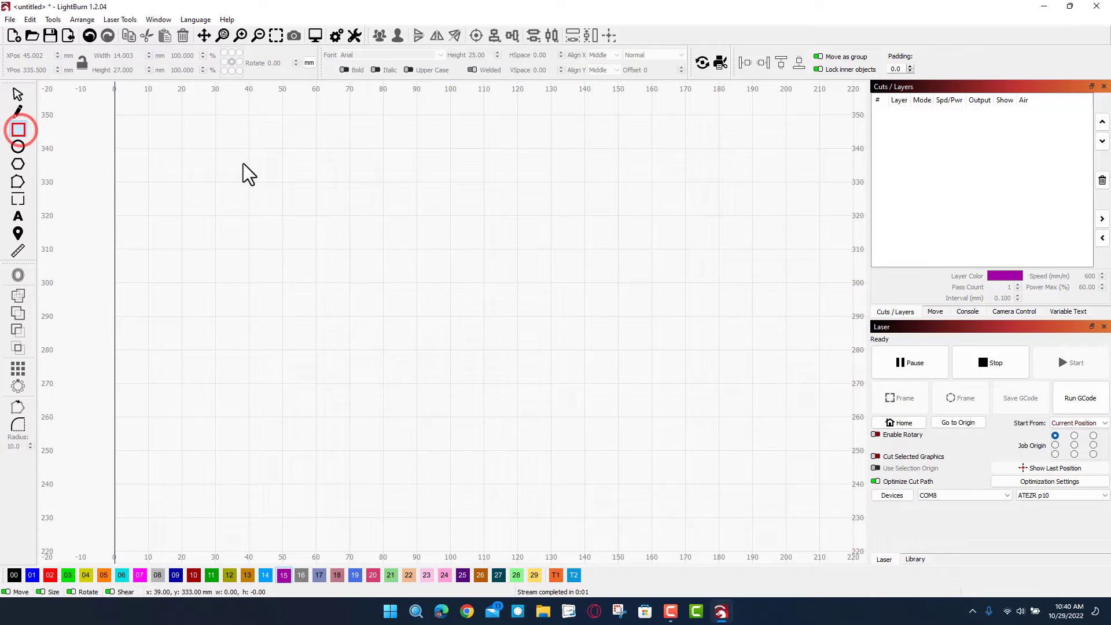
{"action": "left_click_drag", "start_coordinate": [237, 142], "coordinate": [269, 212]}
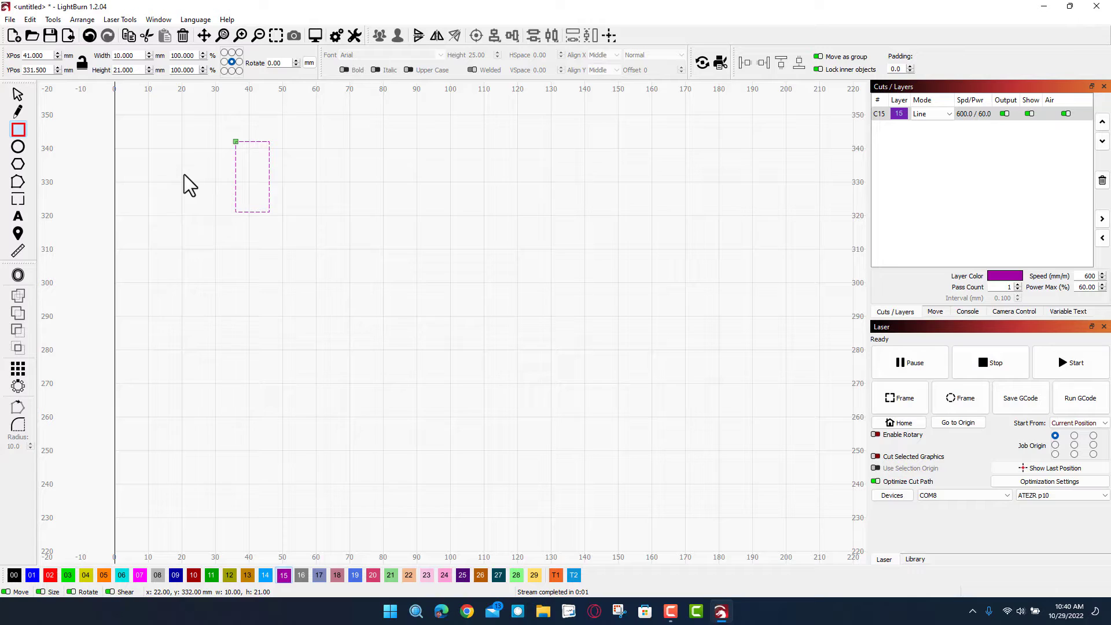
{"action": "left_click", "coordinate": [19, 147]}
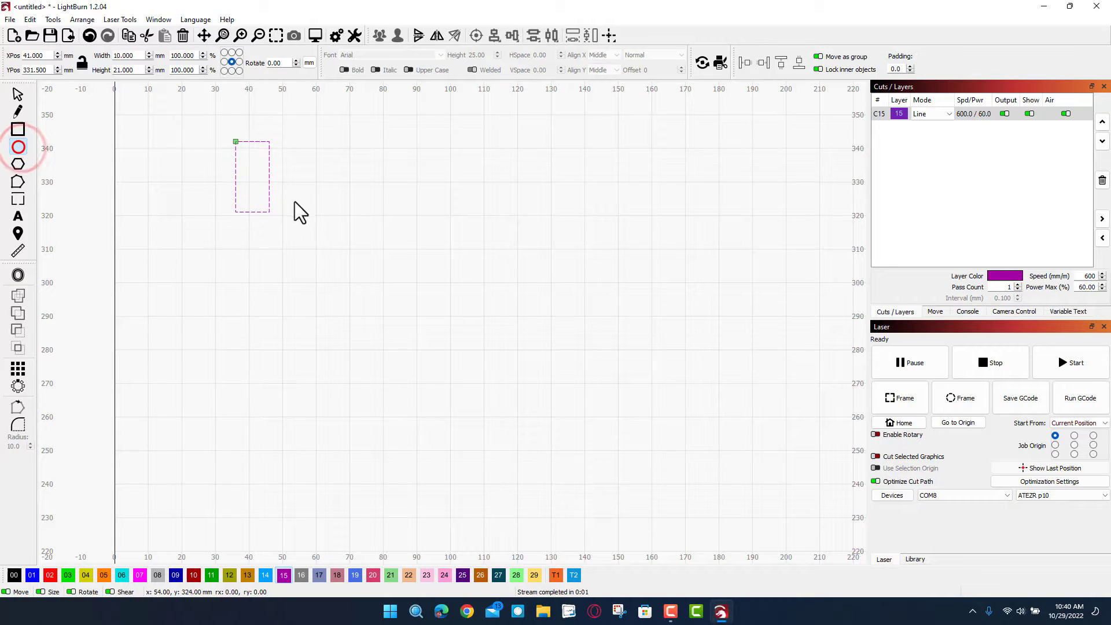
{"action": "left_click_drag", "start_coordinate": [297, 198], "coordinate": [253, 228]}
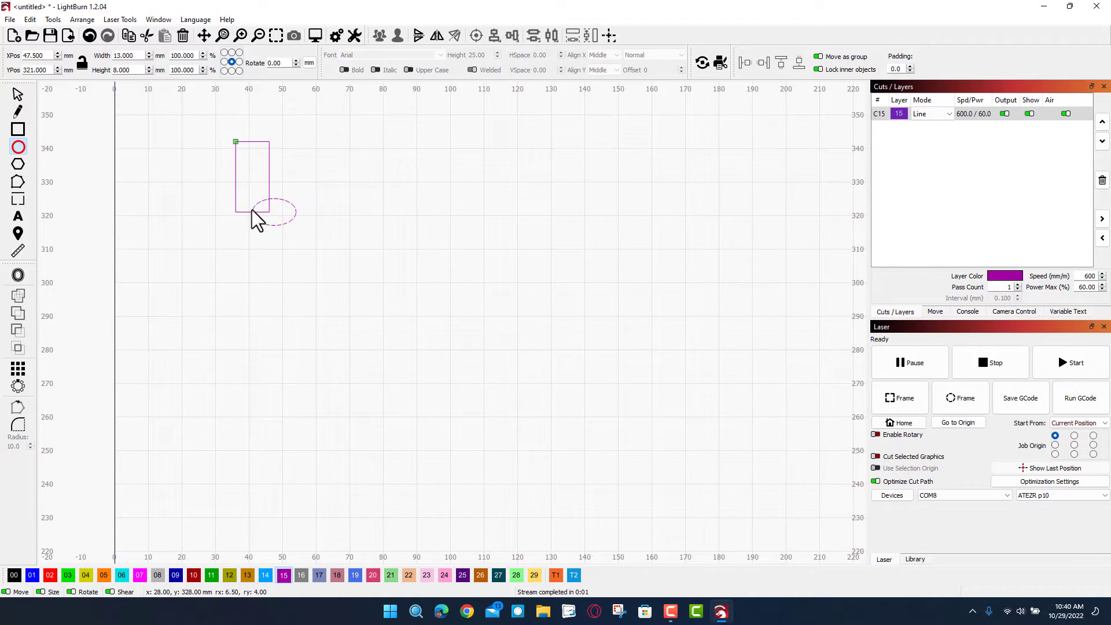
Select the rectangle and ellipse together and weld them into one boot shape
{"action": "left_click", "coordinate": [18, 96]}
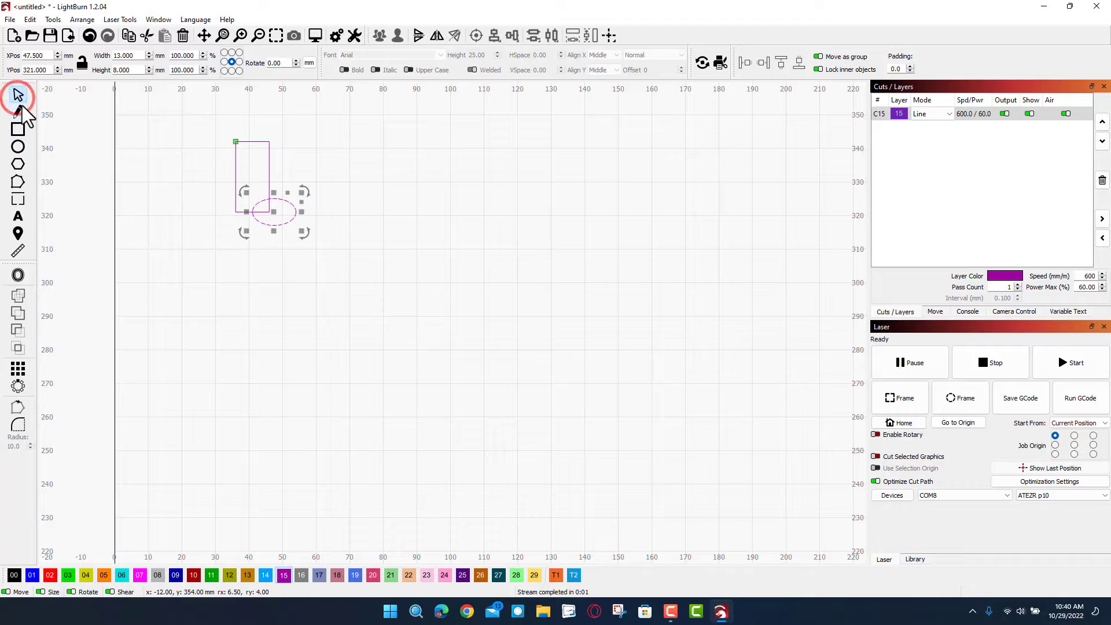
{"action": "left_click_drag", "start_coordinate": [209, 128], "coordinate": [307, 245]}
{"action": "left_click", "coordinate": [52, 20]}
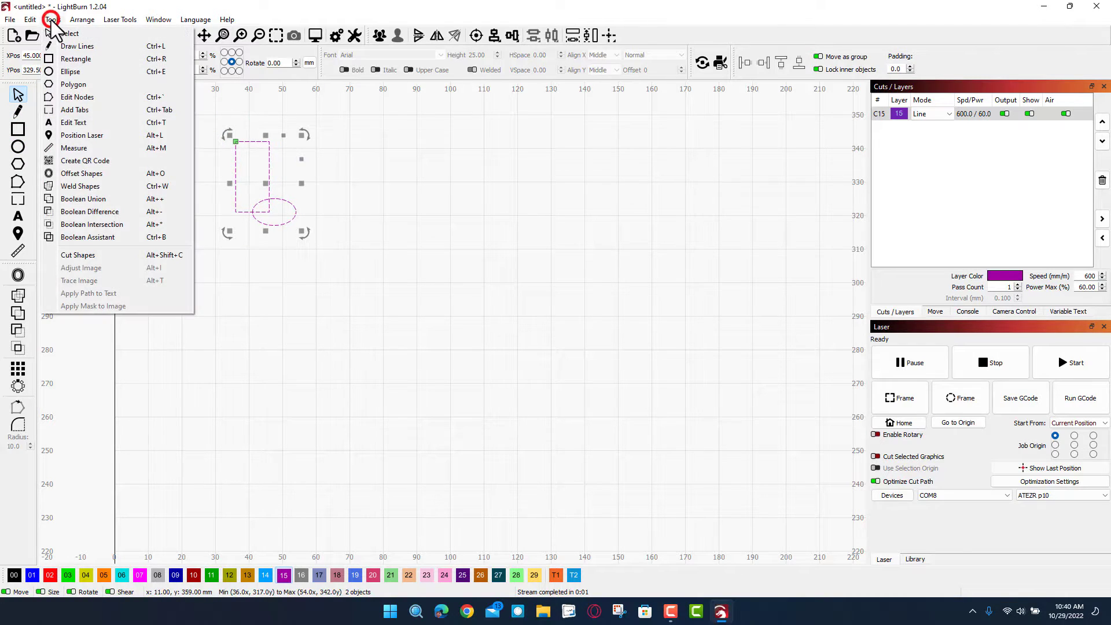
{"action": "left_click", "coordinate": [87, 186]}
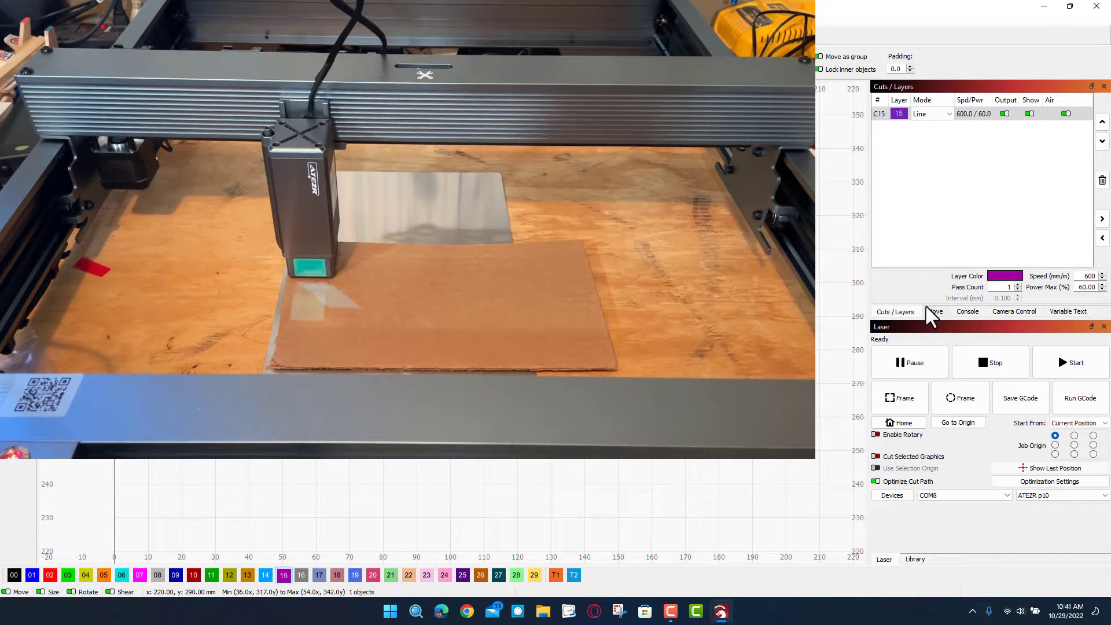
Frame the boot, set the job origin to bottom-left, frame again, and start the cut
{"action": "left_click", "coordinate": [933, 313]}
{"action": "left_click", "coordinate": [878, 199]}
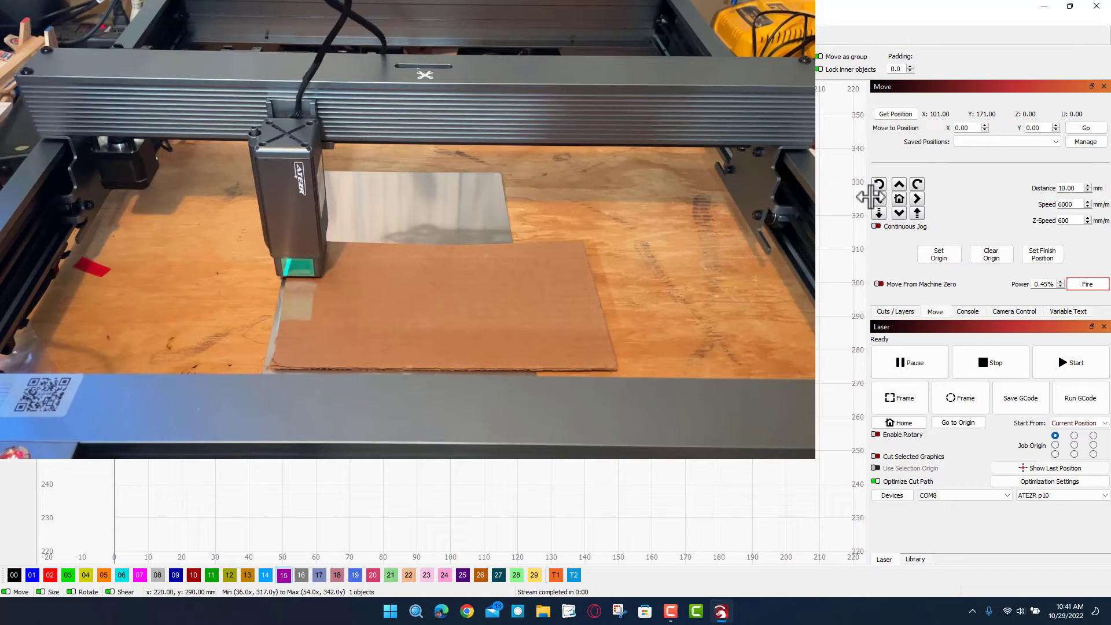
{"action": "left_click", "coordinate": [912, 398]}
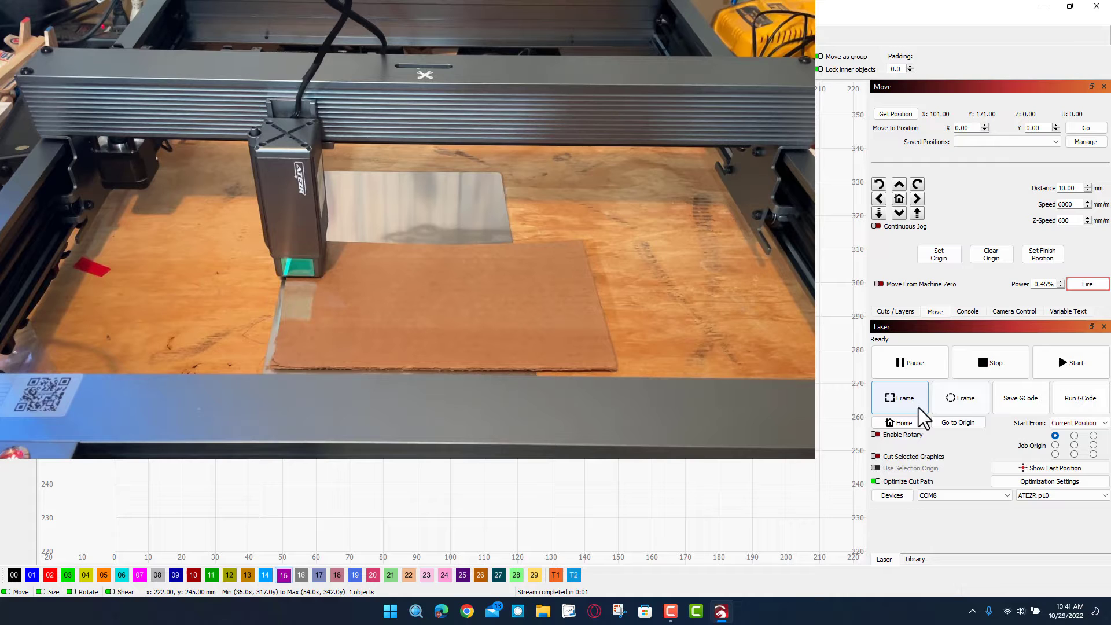
{"action": "left_click", "coordinate": [1055, 454]}
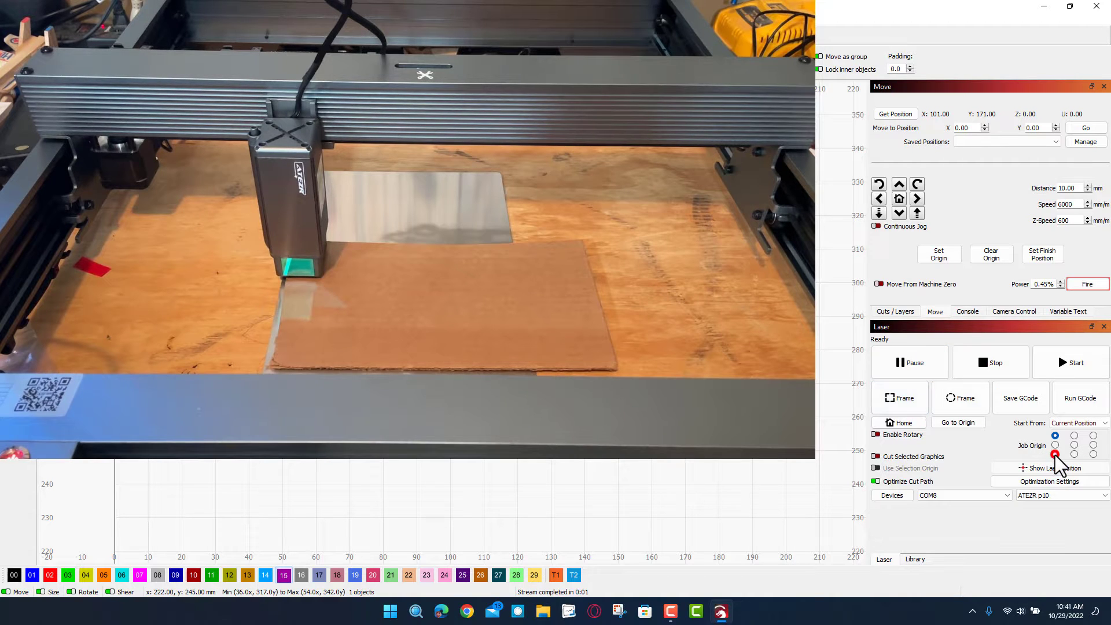
{"action": "left_click", "coordinate": [898, 396]}
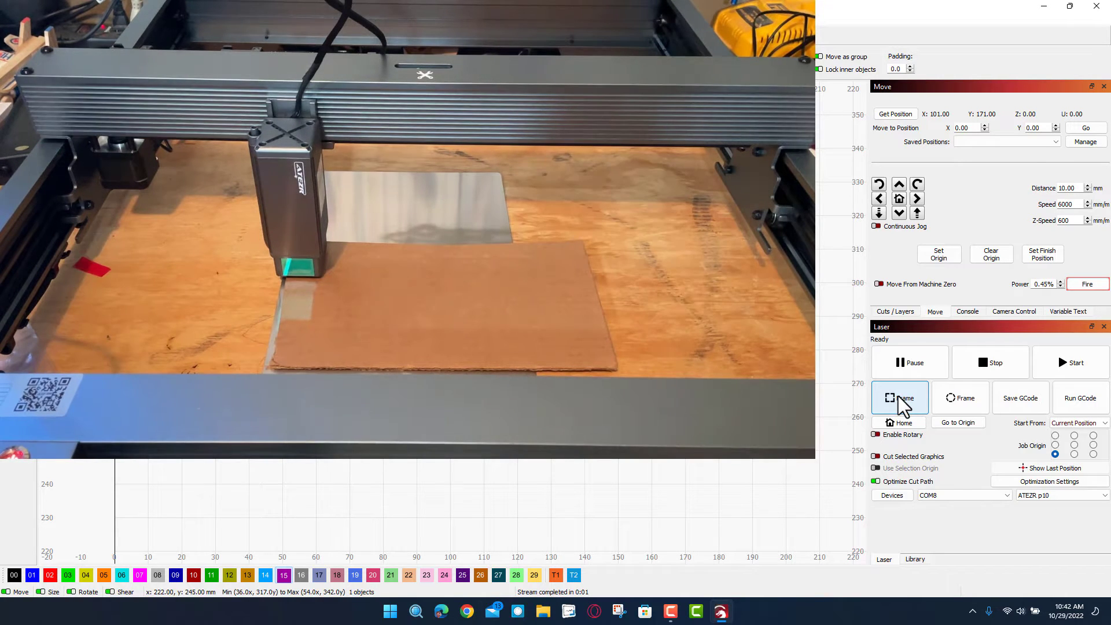
{"action": "left_click", "coordinate": [1069, 360]}
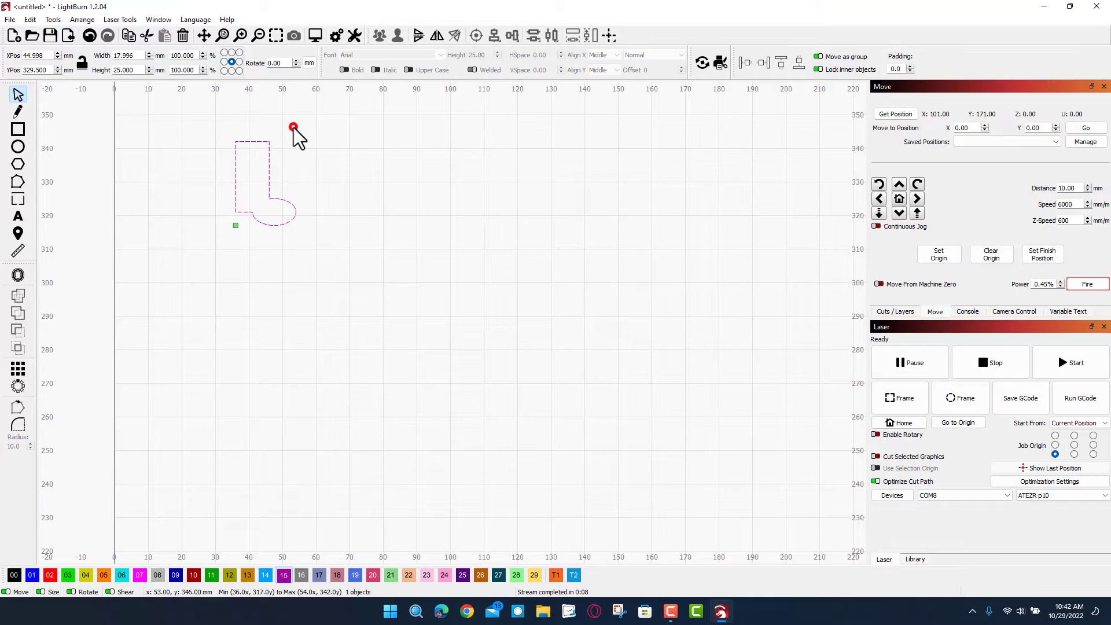
After the cut finishes, marquee-select the boot outline on the canvas
{"action": "left_click_drag", "start_coordinate": [218, 116], "coordinate": [323, 252]}
Delete the boot and import Tiny Jet2.svg via a tiny* search, showing the Cuts / Layers panel
{"action": "key", "text": "Delete"}
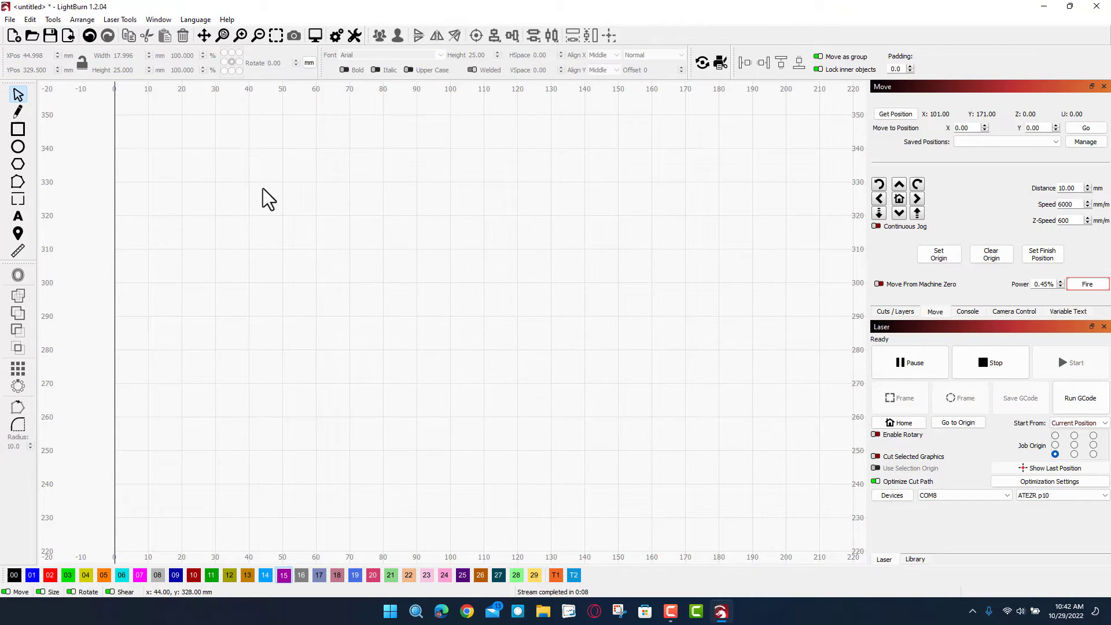
{"action": "left_click", "coordinate": [10, 19]}
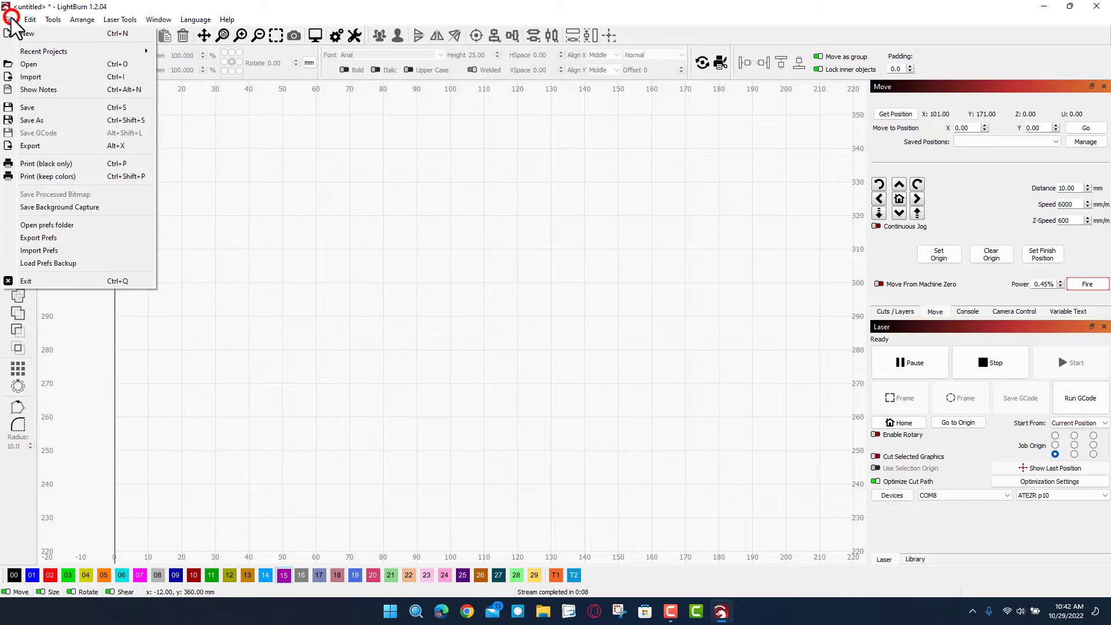
{"action": "left_click", "coordinate": [30, 77]}
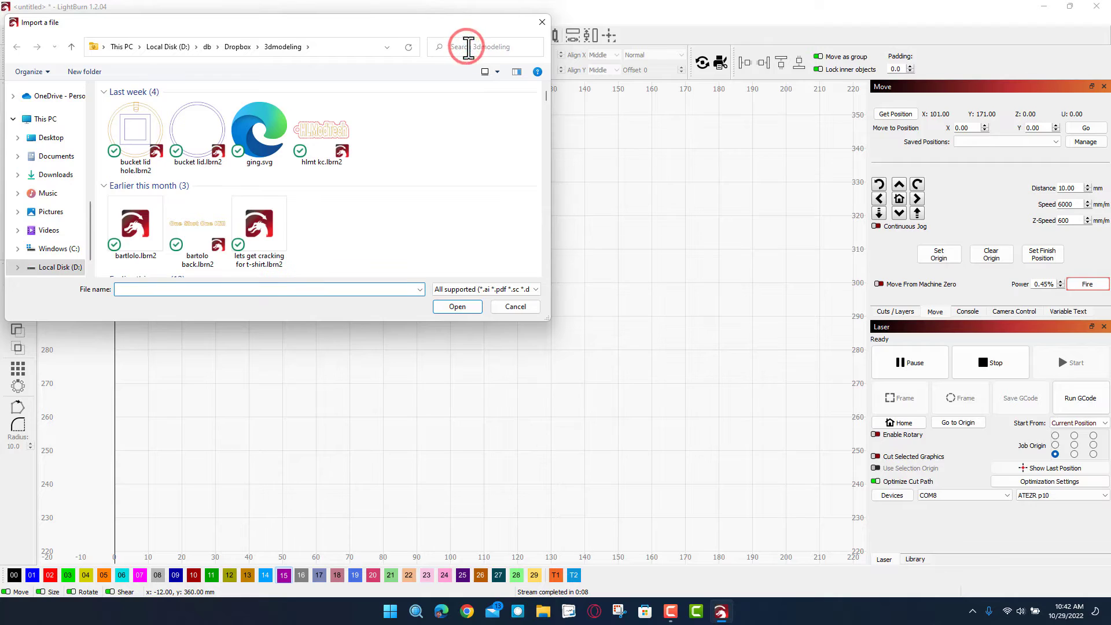
{"action": "left_click", "coordinate": [471, 48]}
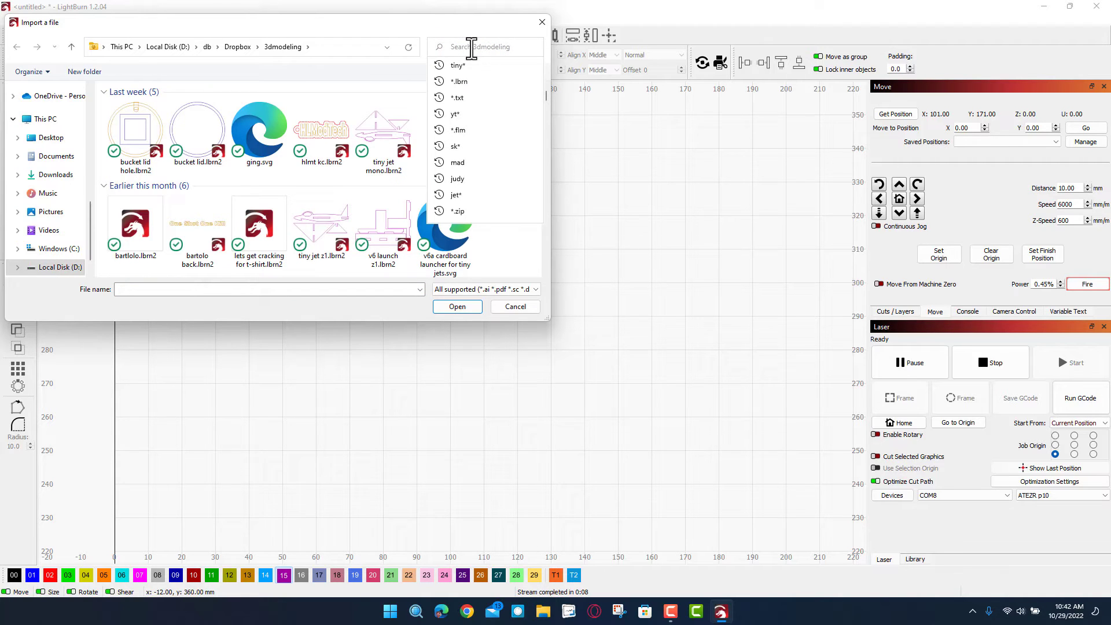
{"action": "left_click", "coordinate": [458, 65]}
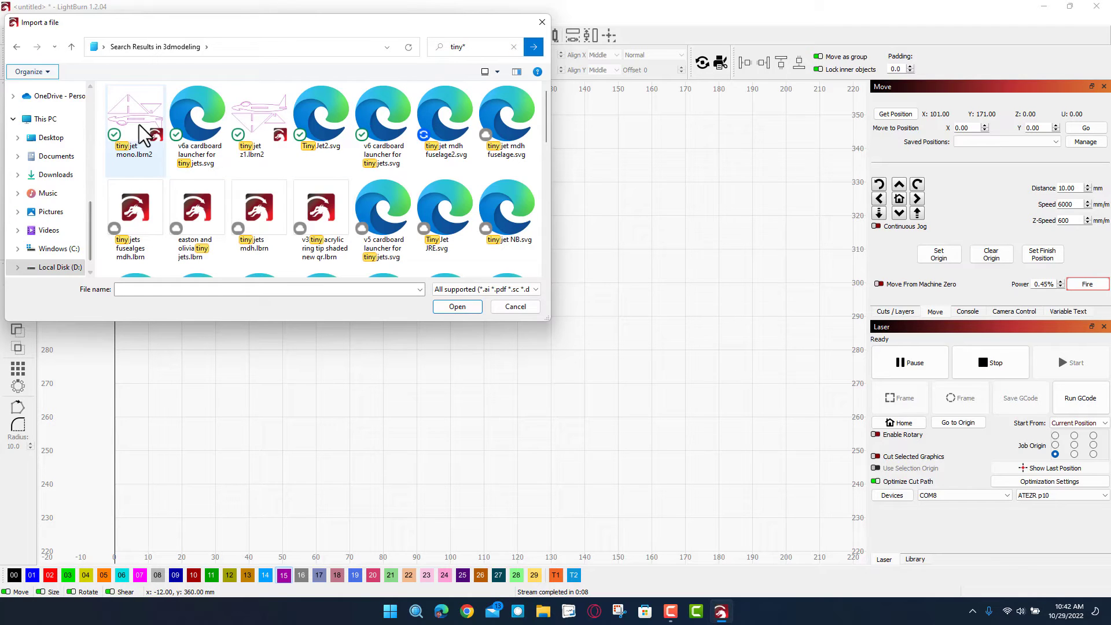
{"action": "double_click", "coordinate": [317, 116]}
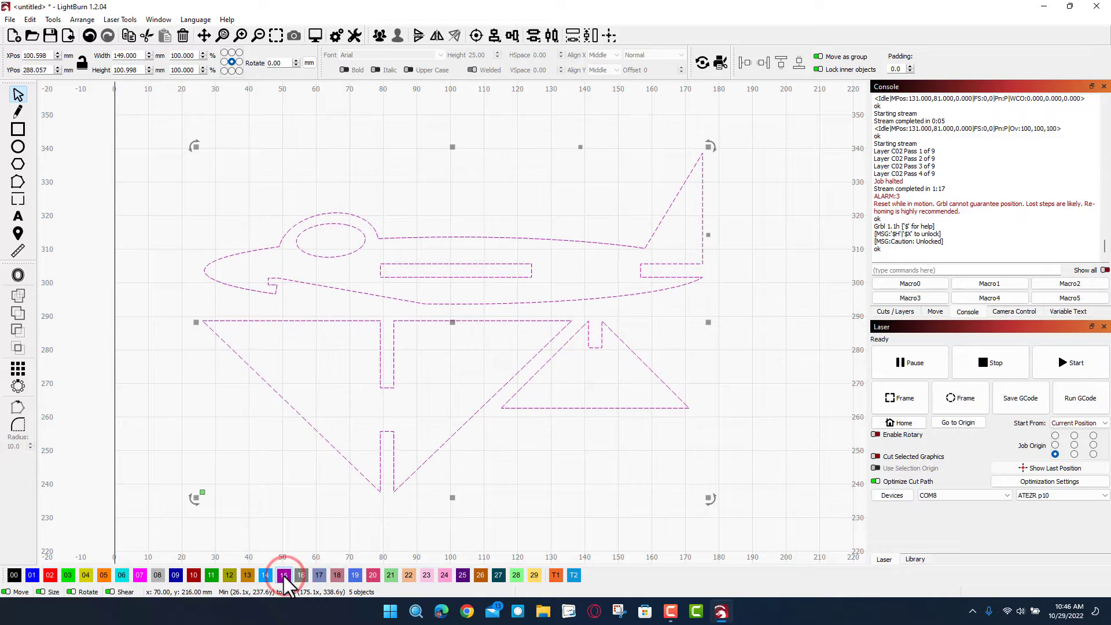
{"action": "left_click", "coordinate": [885, 313]}
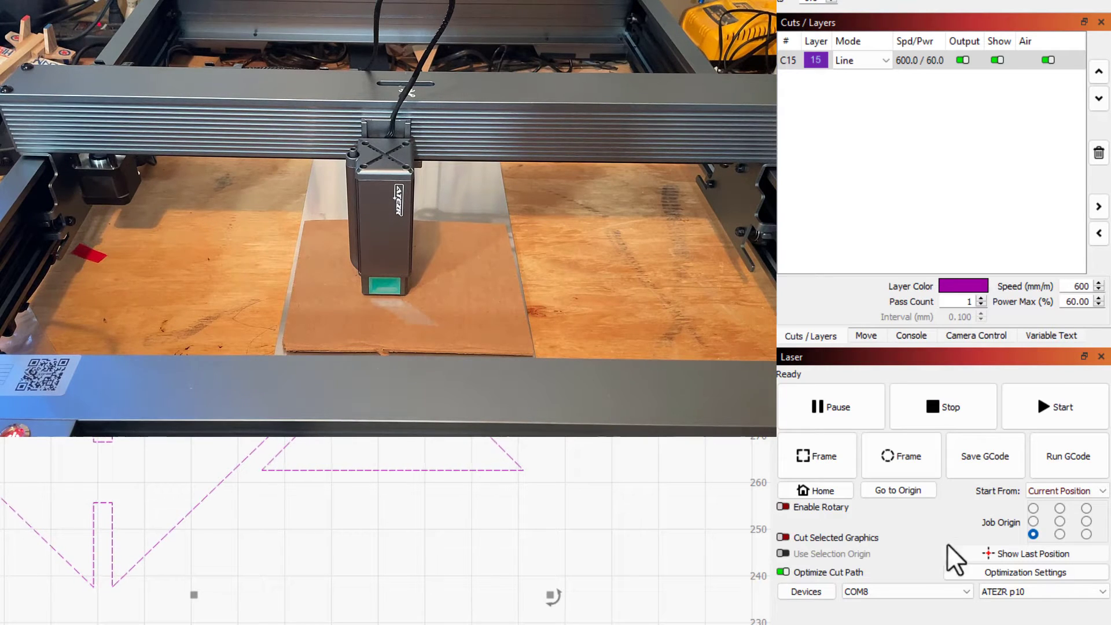
Jog the laser head 50 mm left and 40 mm down to X 131.50, Y 62.08, then frame the jet
{"action": "left_click", "coordinate": [867, 336]}
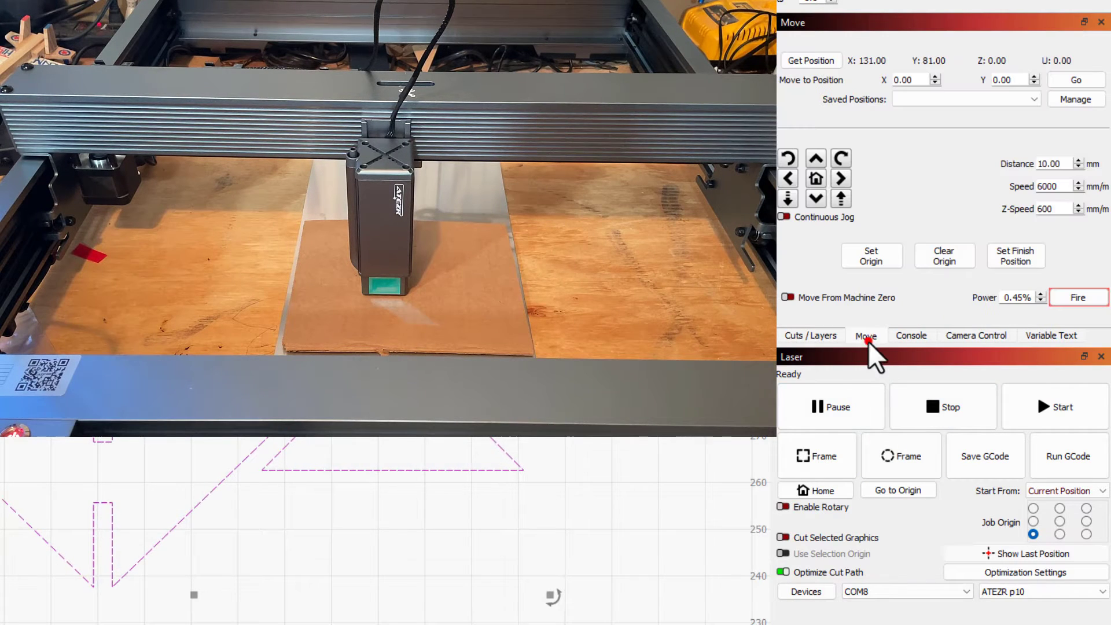
{"action": "left_click", "coordinate": [790, 179]}
{"action": "left_click", "coordinate": [790, 180]}
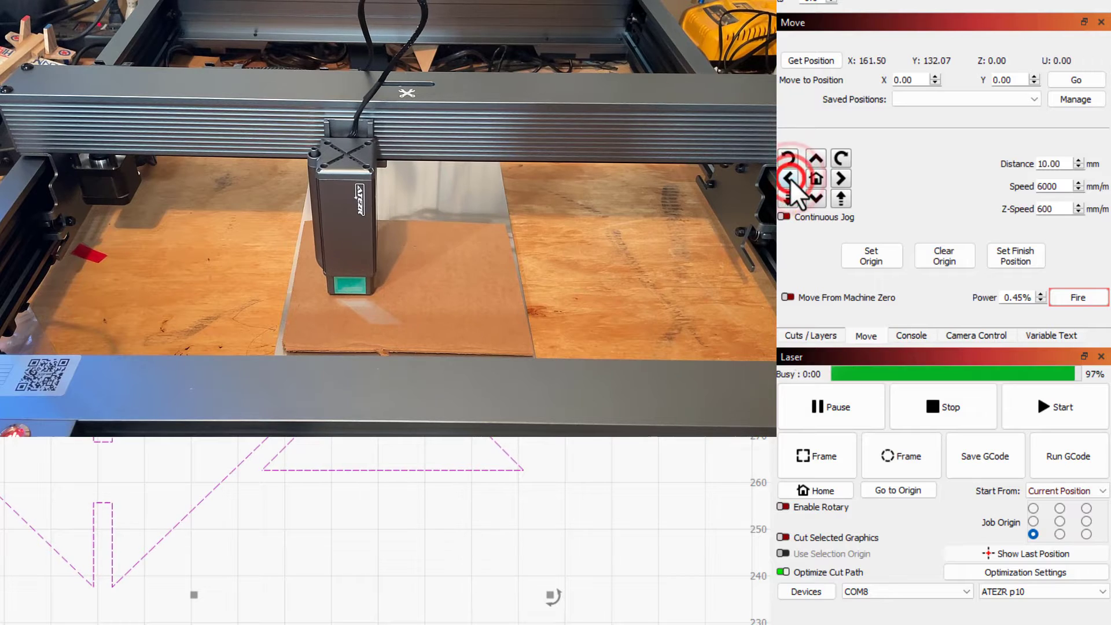
{"action": "left_click", "coordinate": [791, 180]}
{"action": "left_click", "coordinate": [791, 181]}
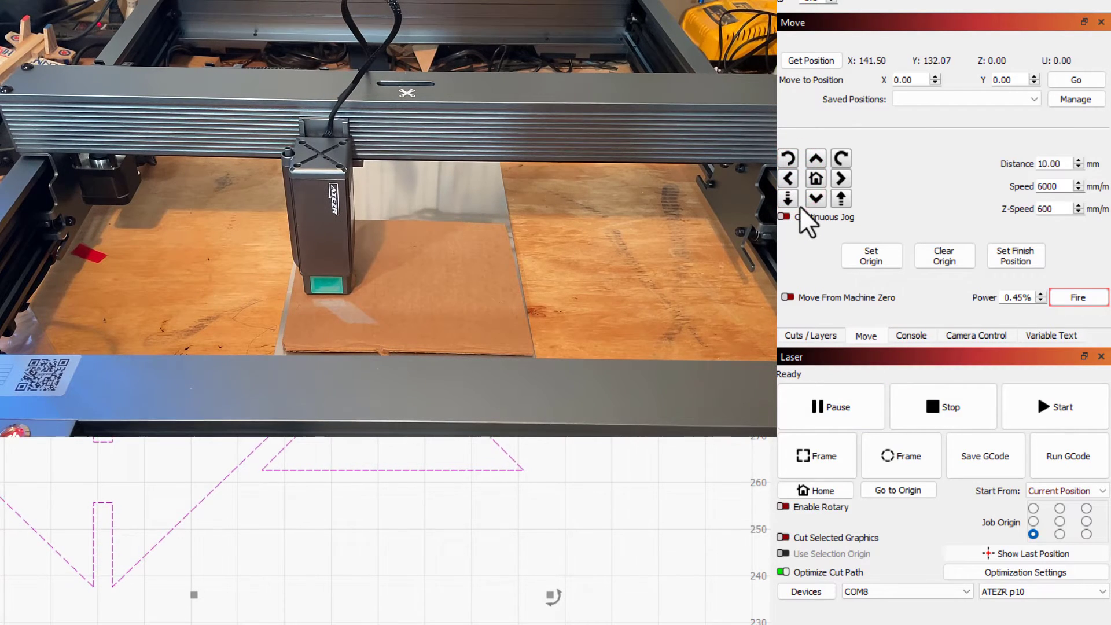
{"action": "left_click", "coordinate": [817, 199]}
{"action": "left_click", "coordinate": [817, 199]}
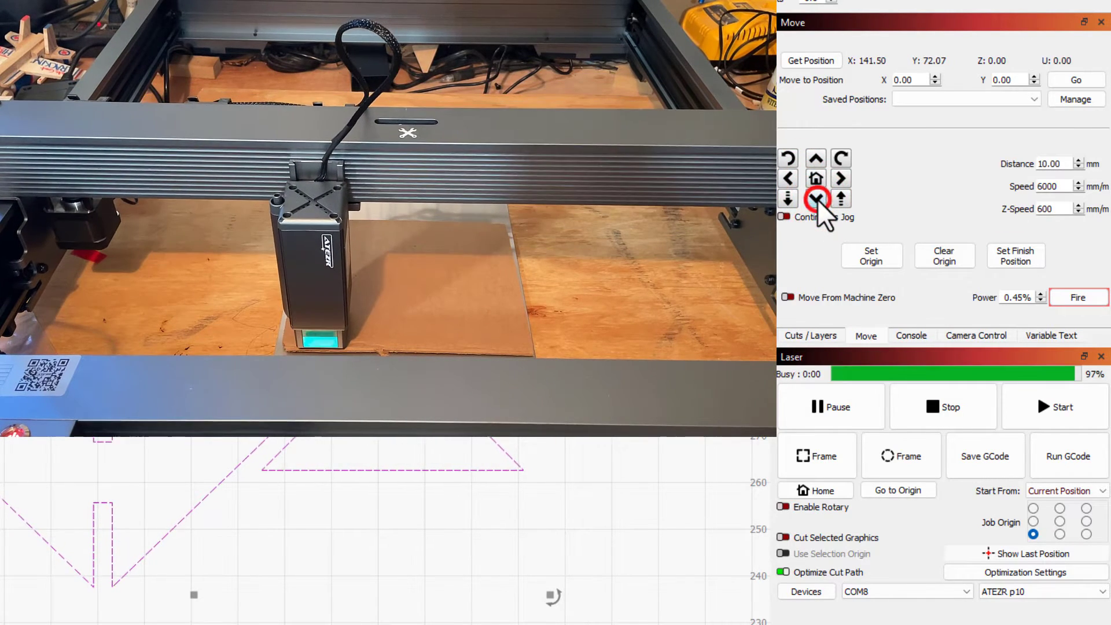
{"action": "left_click", "coordinate": [817, 199]}
{"action": "left_click", "coordinate": [817, 199]}
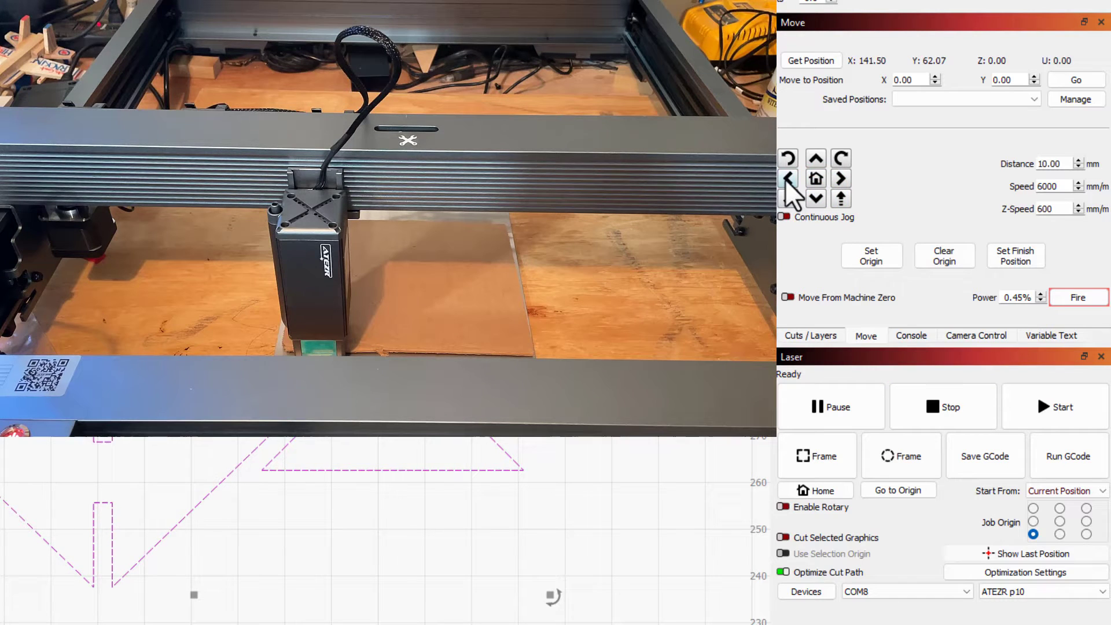
{"action": "left_click", "coordinate": [788, 181]}
{"action": "left_click", "coordinate": [813, 461]}
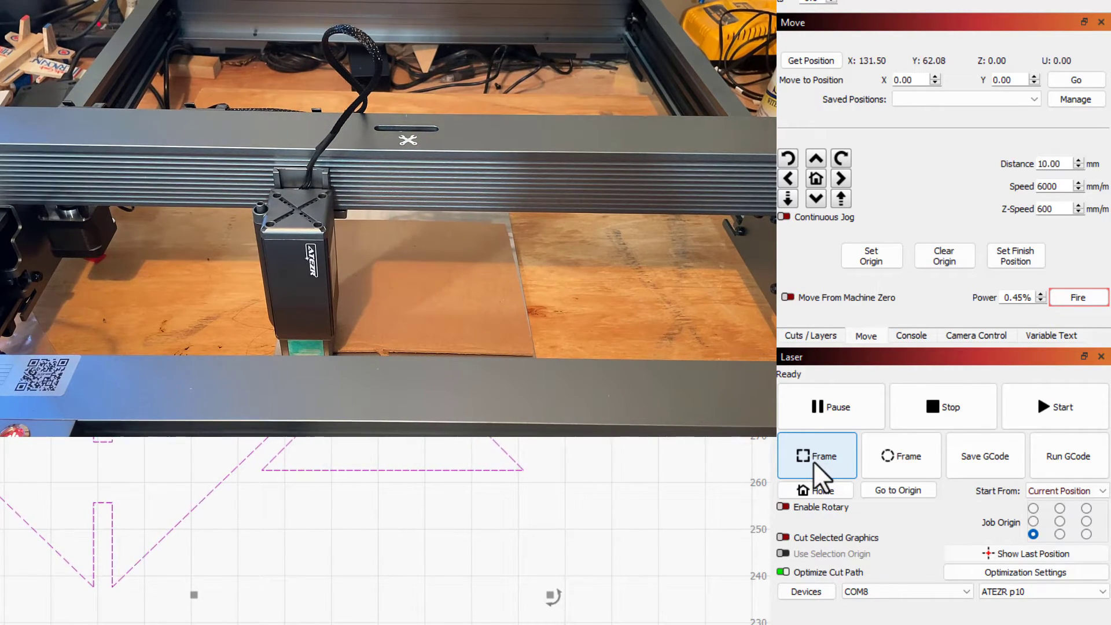
Start the tiny jet cut and let the laser cut it into the cardboard
{"action": "left_click", "coordinate": [1041, 407]}
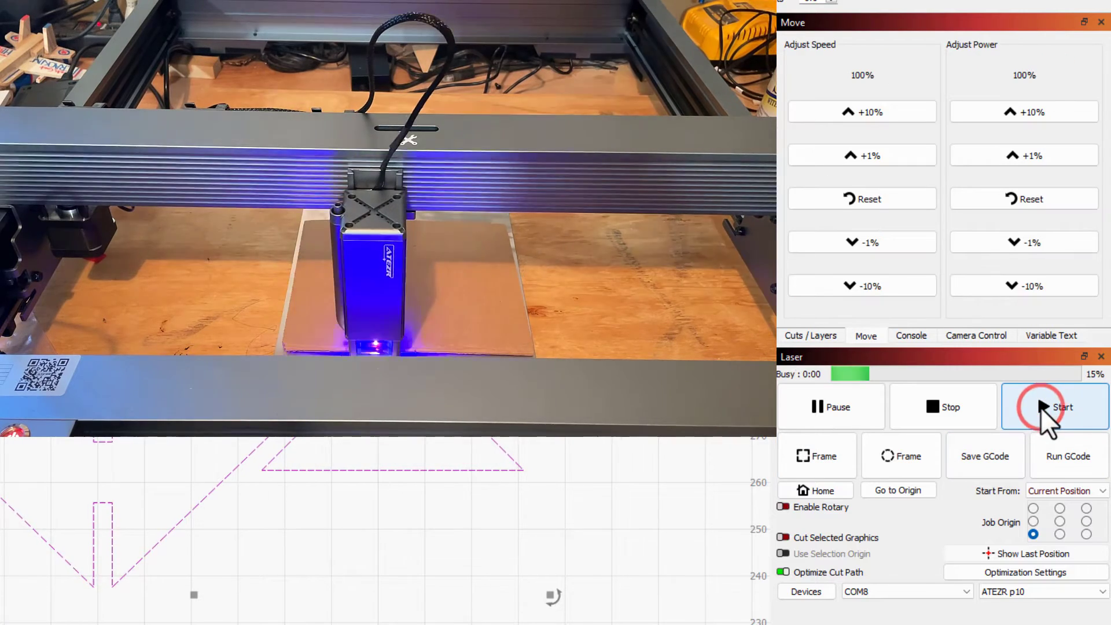